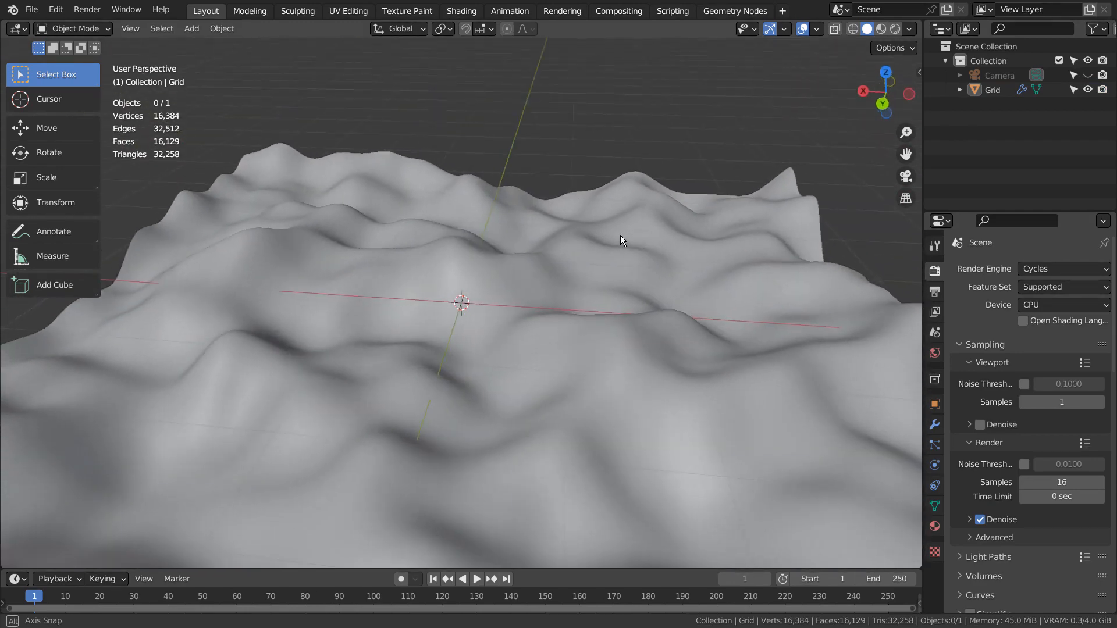
{"action": "scroll", "coordinate": [615, 244], "scroll_direction": "down", "scroll_amount": 3}
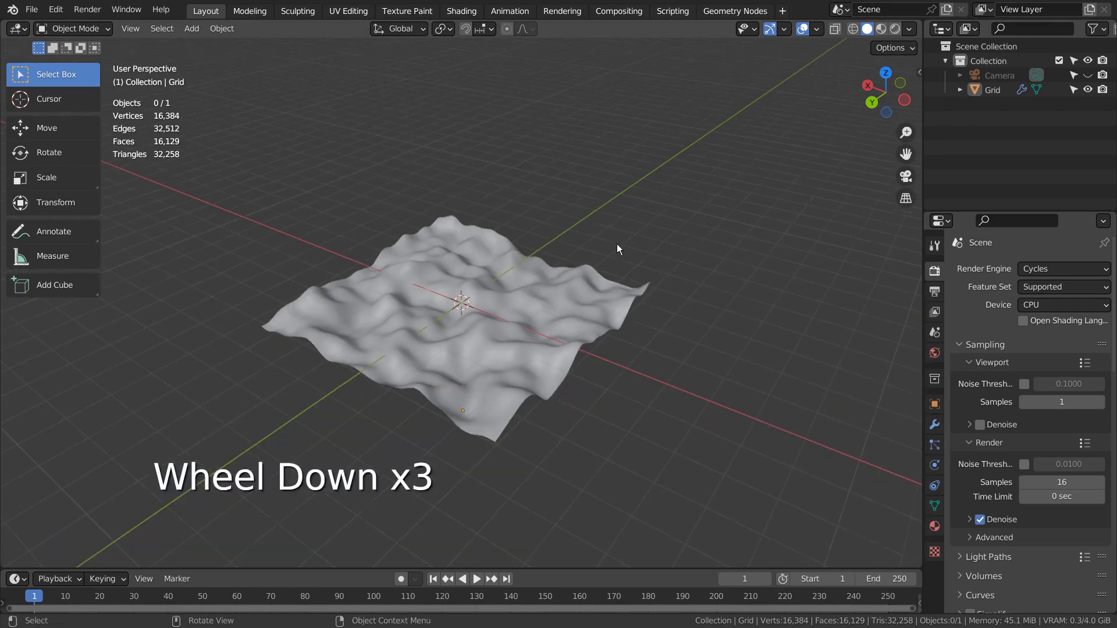
{"action": "left_click", "coordinate": [640, 198]}
{"action": "key", "text": "shift+a"}
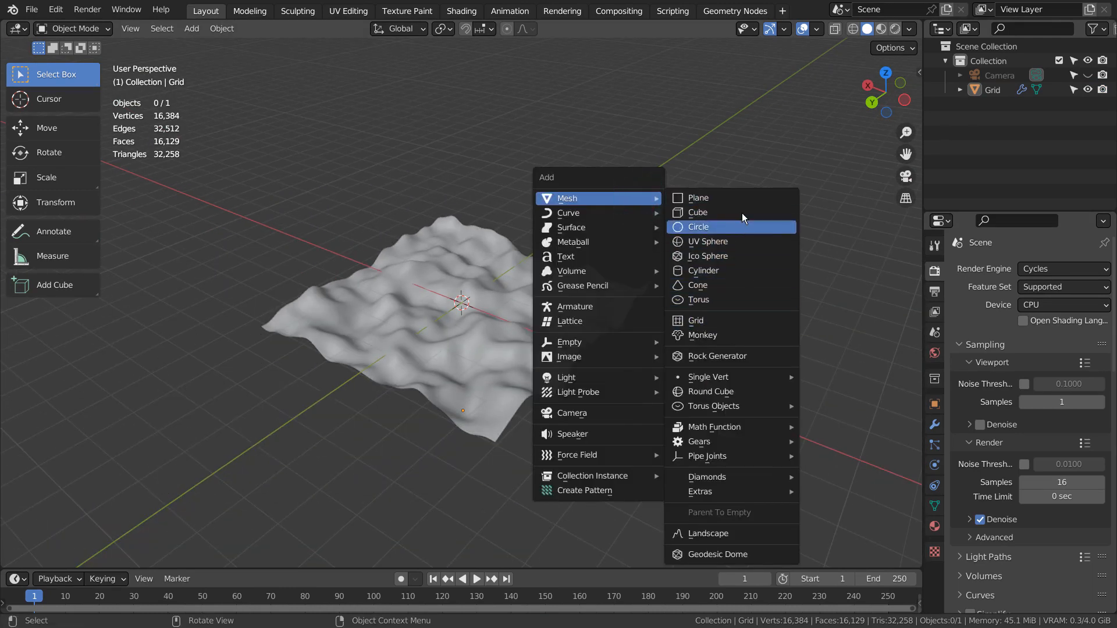
Select the terrain grid and show its node tree in the Geometry Nodes workspace with the node editor maximized.
{"action": "left_click", "coordinate": [491, 313]}
{"action": "left_click", "coordinate": [514, 283]}
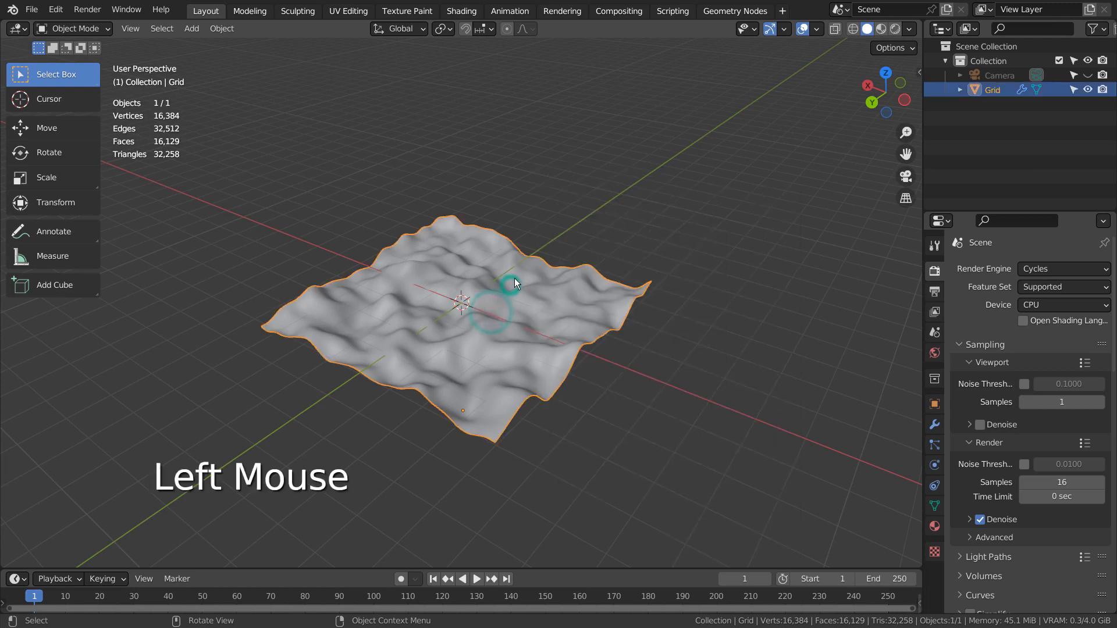
{"action": "left_click", "coordinate": [735, 11]}
{"action": "key", "text": "ctrl+space"}
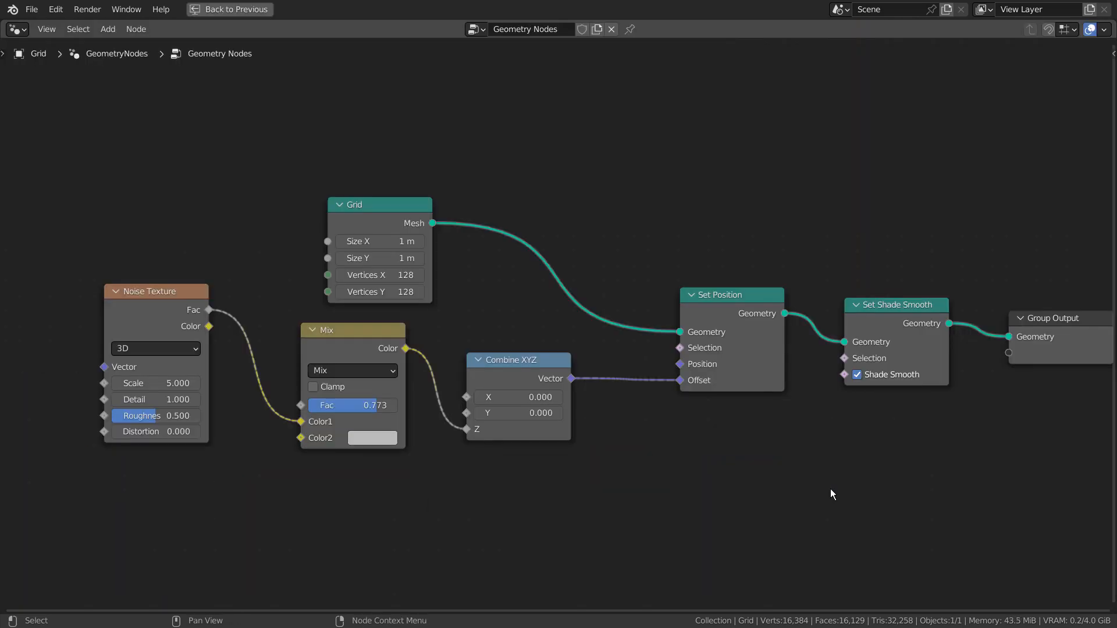
{"action": "middle_click_drag", "start_coordinate": [857, 489], "coordinate": [793, 487], "text": "shift"}
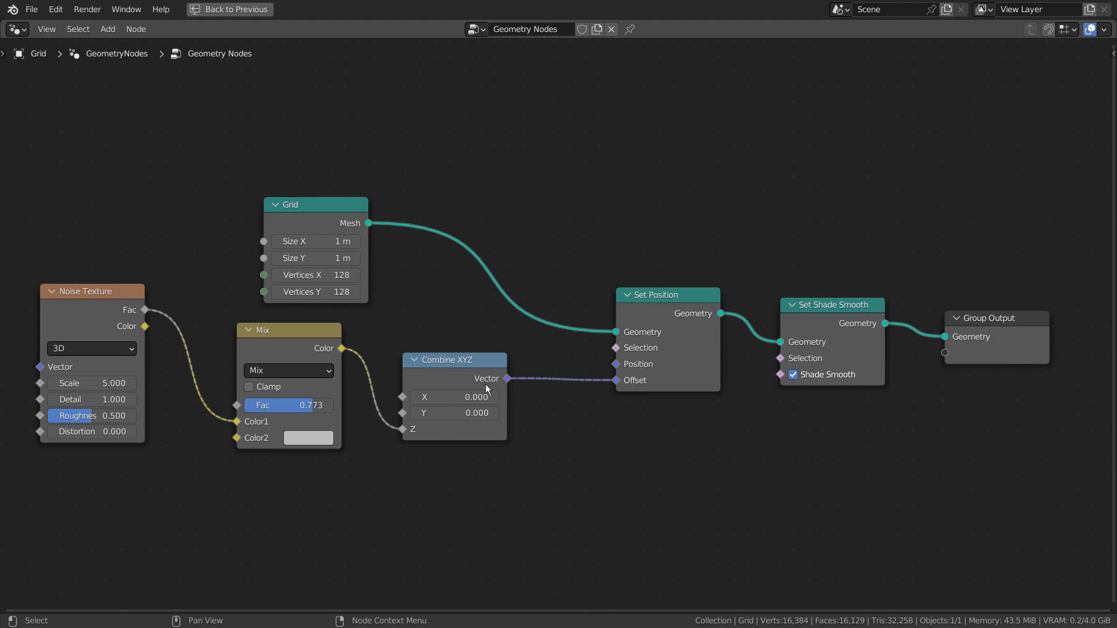
Restore the split workspace layout and view the terrain close up from a low angle in the 3D view.
{"action": "key", "text": "ctrl+space"}
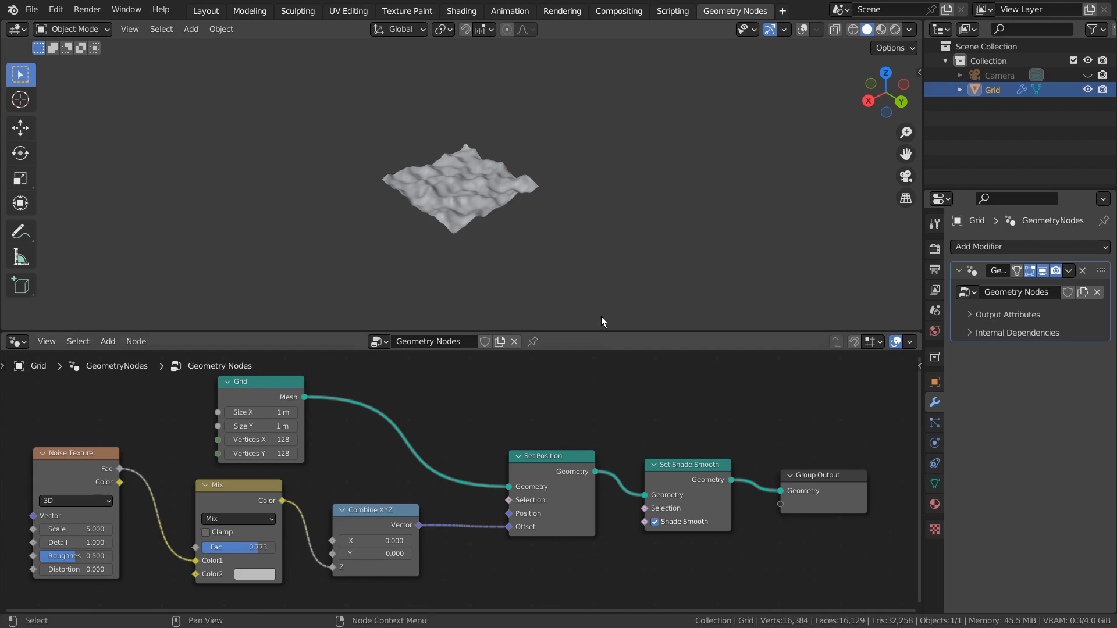
{"action": "scroll", "coordinate": [517, 258], "scroll_direction": "up", "scroll_amount": 8}
{"action": "middle_click_drag", "start_coordinate": [513, 256], "coordinate": [637, 247]}
{"action": "scroll", "coordinate": [613, 202], "scroll_direction": "up", "scroll_amount": 3}
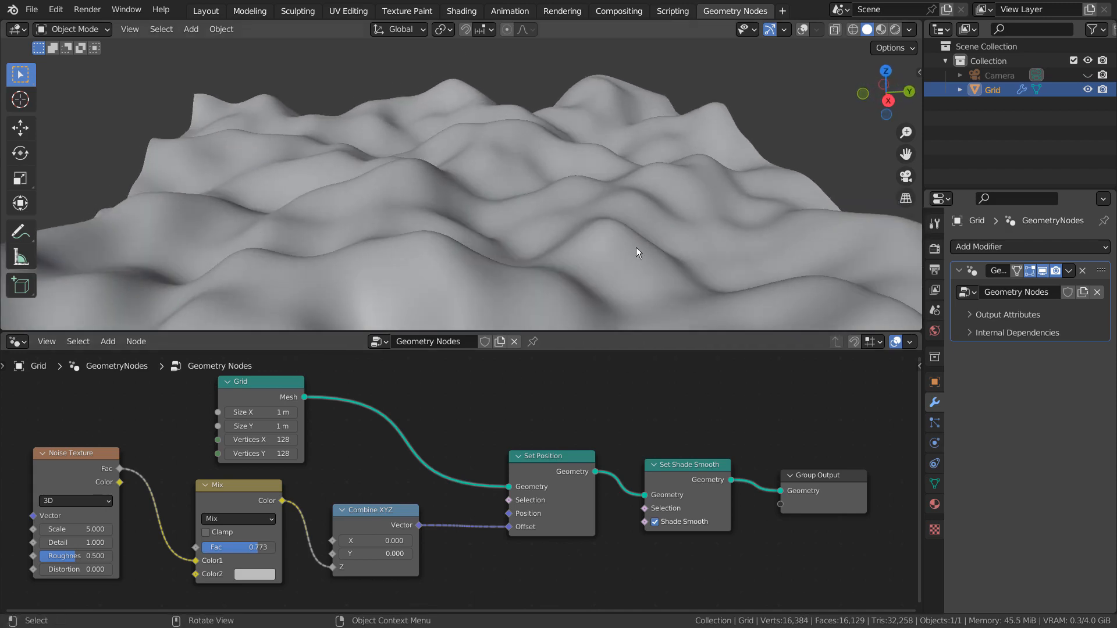
{"action": "scroll", "coordinate": [757, 494], "scroll_direction": "up", "scroll_amount": 2}
Mute and unmute the Set Shade Smooth node twice to compare smooth and flat shading on the terrain.
{"action": "middle_click_drag", "start_coordinate": [746, 494], "coordinate": [537, 469]}
{"action": "key", "text": "m"}
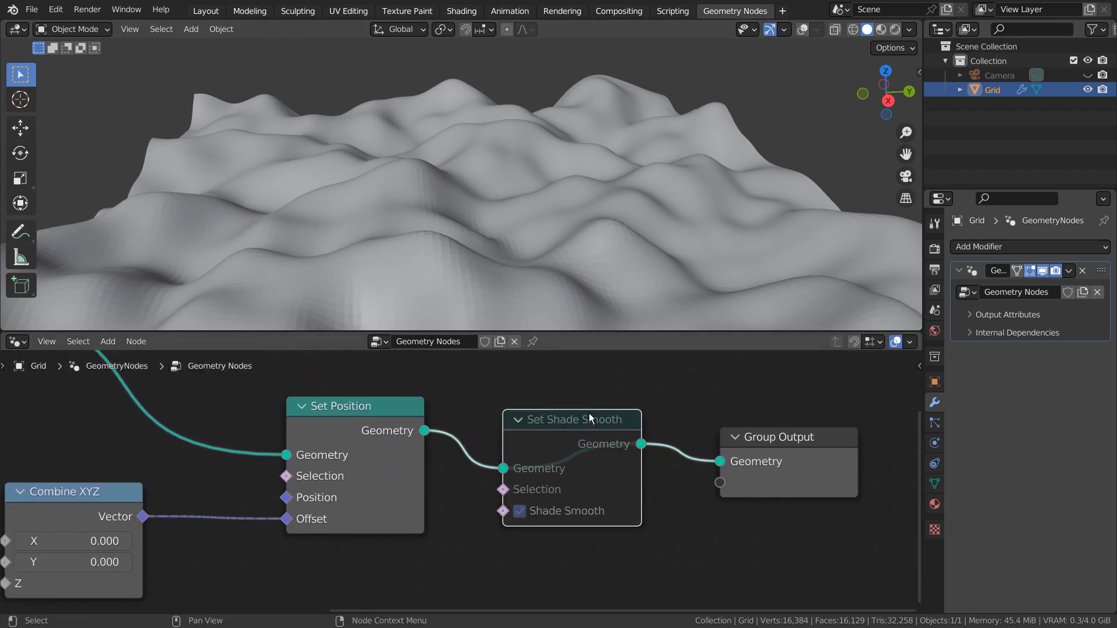
{"action": "key", "text": "m"}
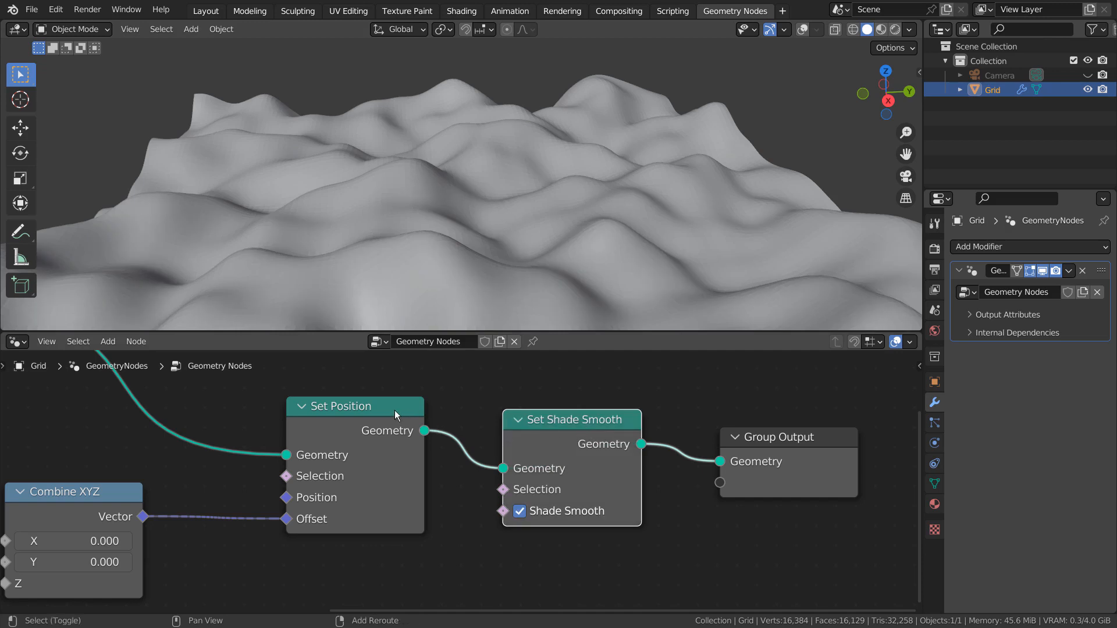
{"action": "middle_click_drag", "start_coordinate": [395, 410], "coordinate": [585, 423]}
{"action": "key", "text": "m"}
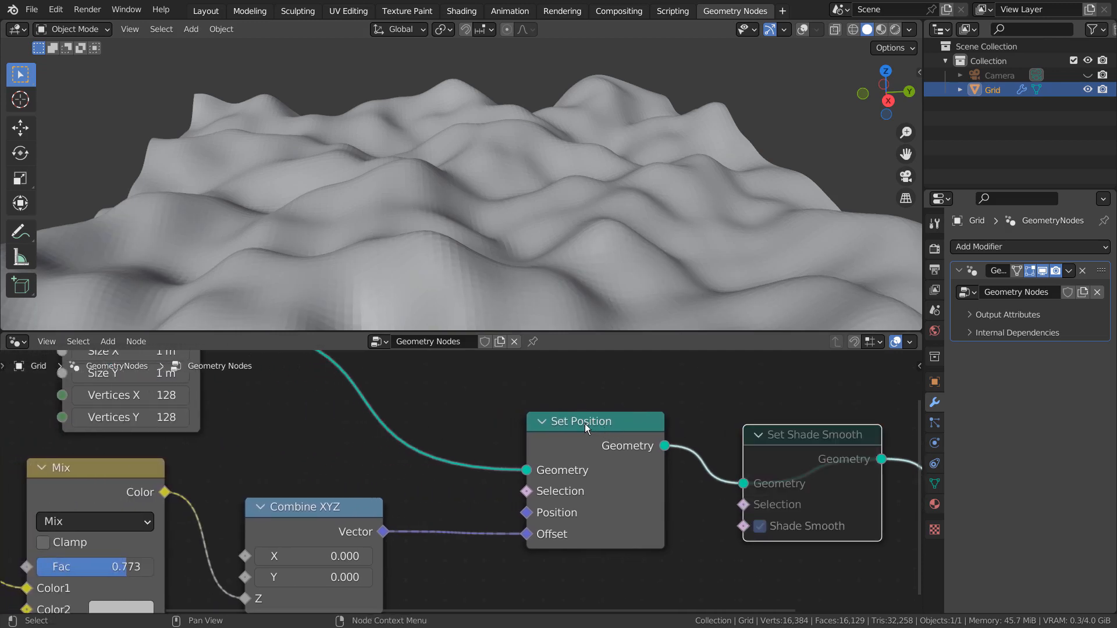
{"action": "key", "text": "m"}
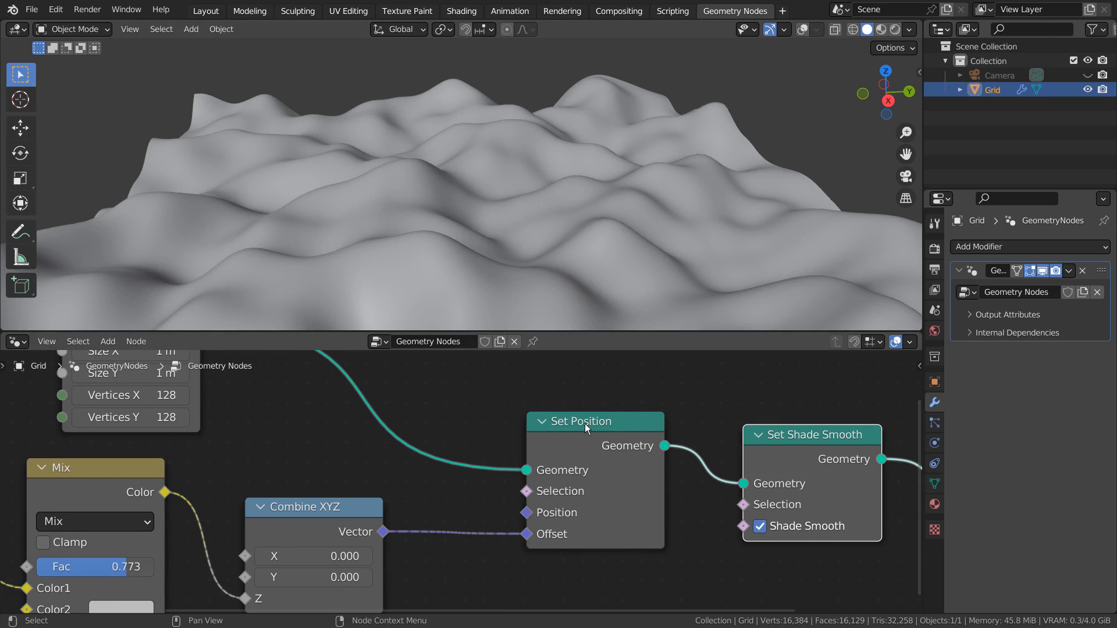
Mute and unmute the Set Position node to compare the terrain with and without displacement.
{"action": "left_click", "coordinate": [584, 423]}
{"action": "key", "text": "m"}
{"action": "key", "text": "m"}
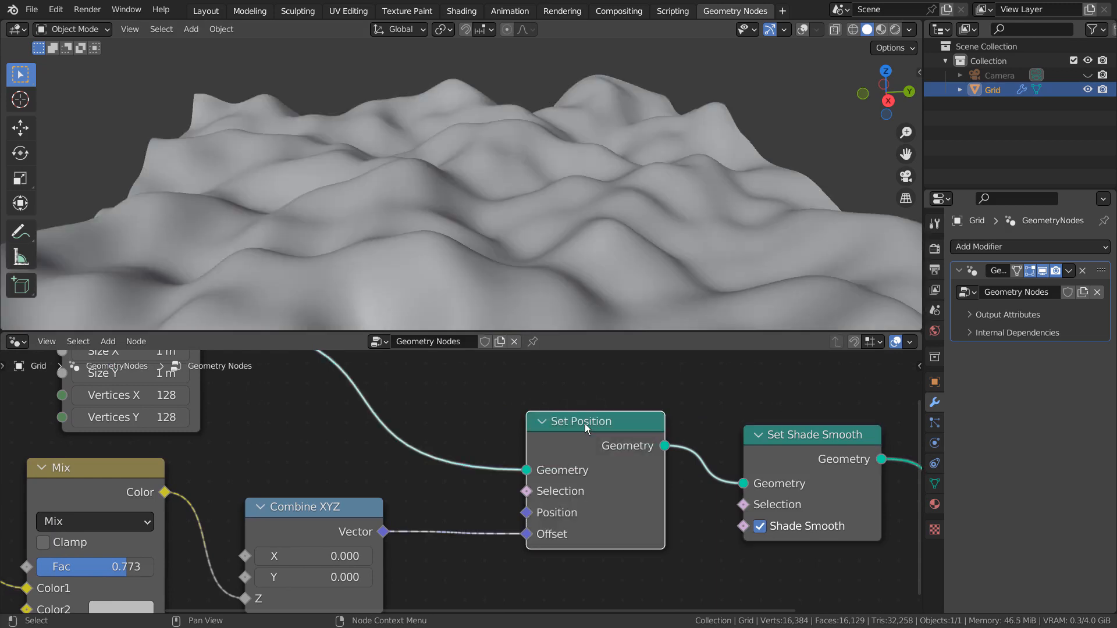
Mute and unmute the Grid node to check its contribution to the terrain geometry.
{"action": "middle_click_drag", "start_coordinate": [409, 404], "coordinate": [735, 503]}
{"action": "key", "text": "m"}
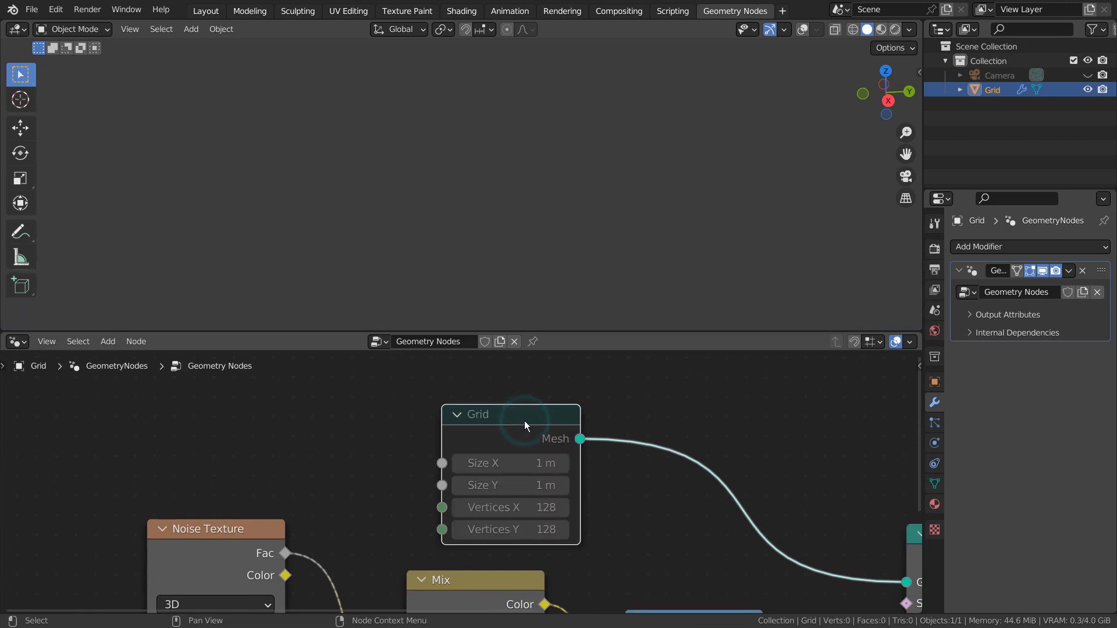
{"action": "key", "text": "m"}
{"action": "middle_click_drag", "start_coordinate": [820, 519], "coordinate": [636, 378]}
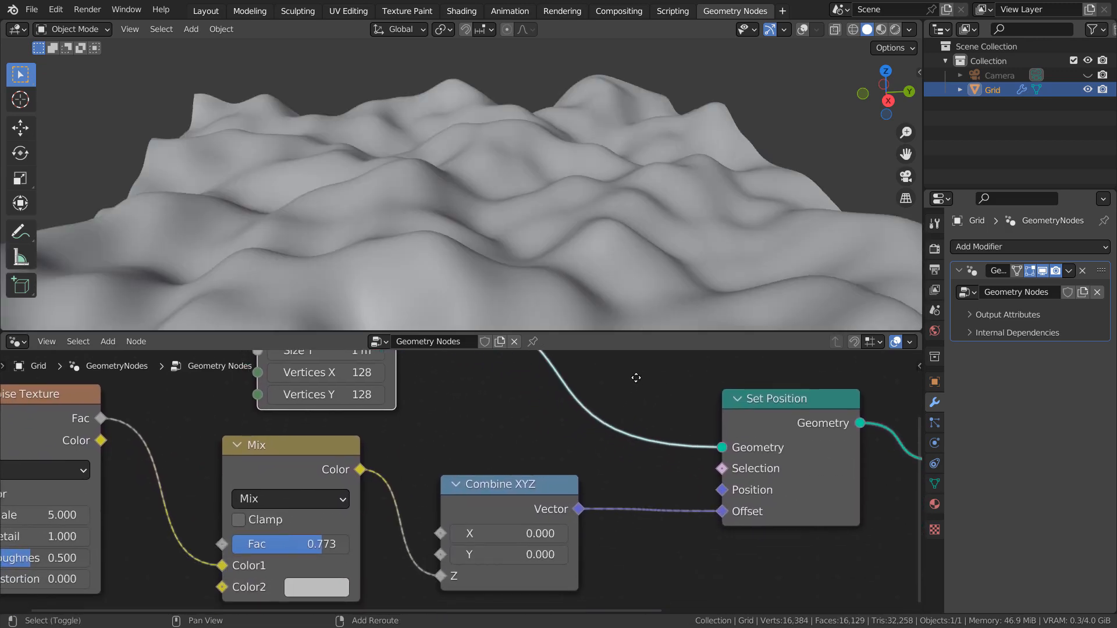
Set the Grid node's Vertices X and Vertices Y to 6 and view the whole low-resolution terrain.
{"action": "middle_click_drag", "start_coordinate": [344, 373], "coordinate": [516, 495]}
{"action": "left_click", "coordinate": [515, 496]}
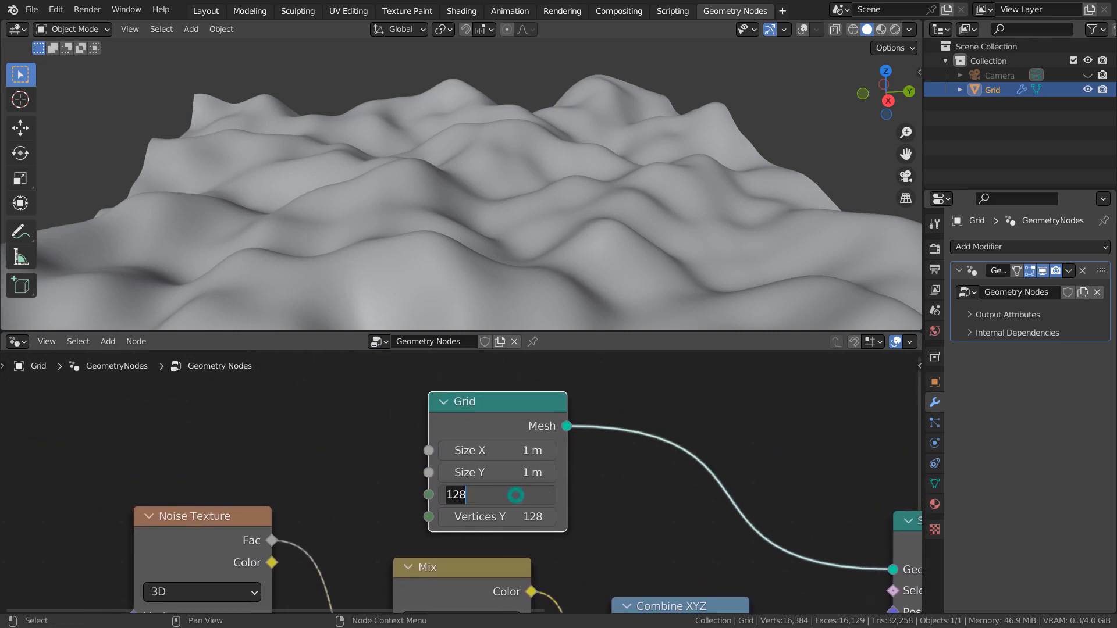
{"action": "key", "text": "Tab"}
{"action": "key", "text": "Return"}
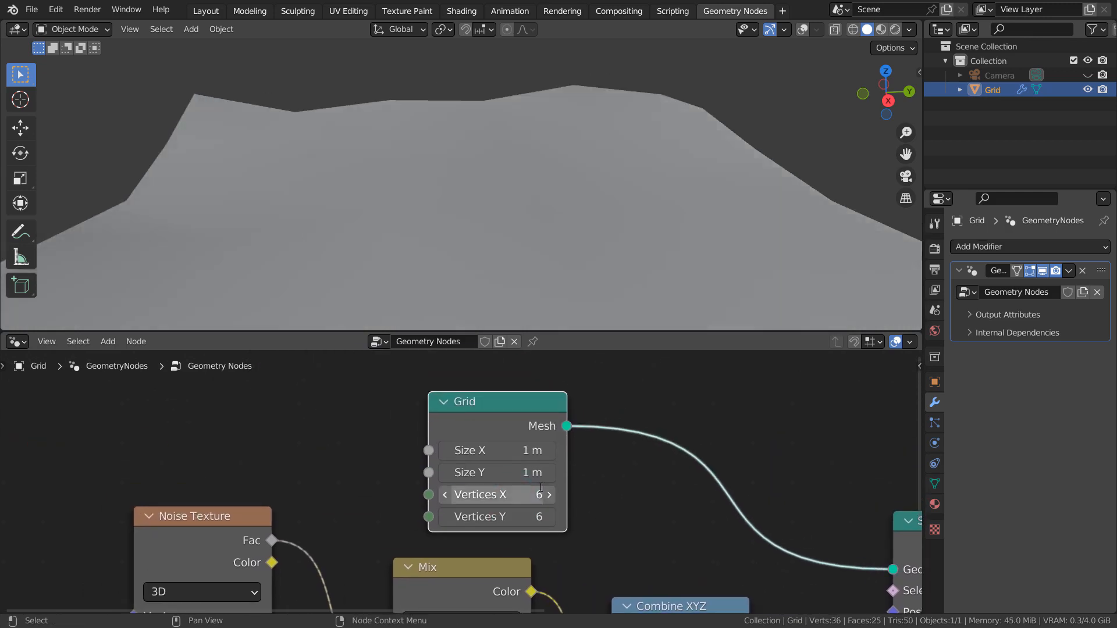
{"action": "scroll", "coordinate": [771, 291], "scroll_direction": "down", "scroll_amount": 5}
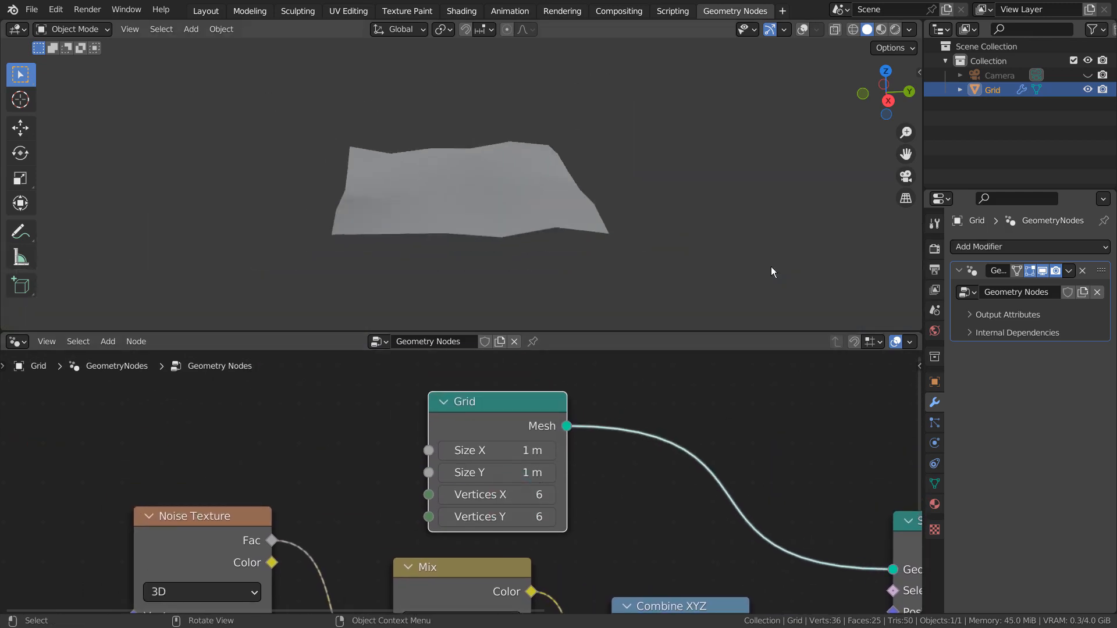
Set the Grid node's Vertices X and Vertices Y to 64 and view the terrain up close.
{"action": "left_click", "coordinate": [495, 494]}
{"action": "type", "text": "64"}
{"action": "key", "text": "Tab"}
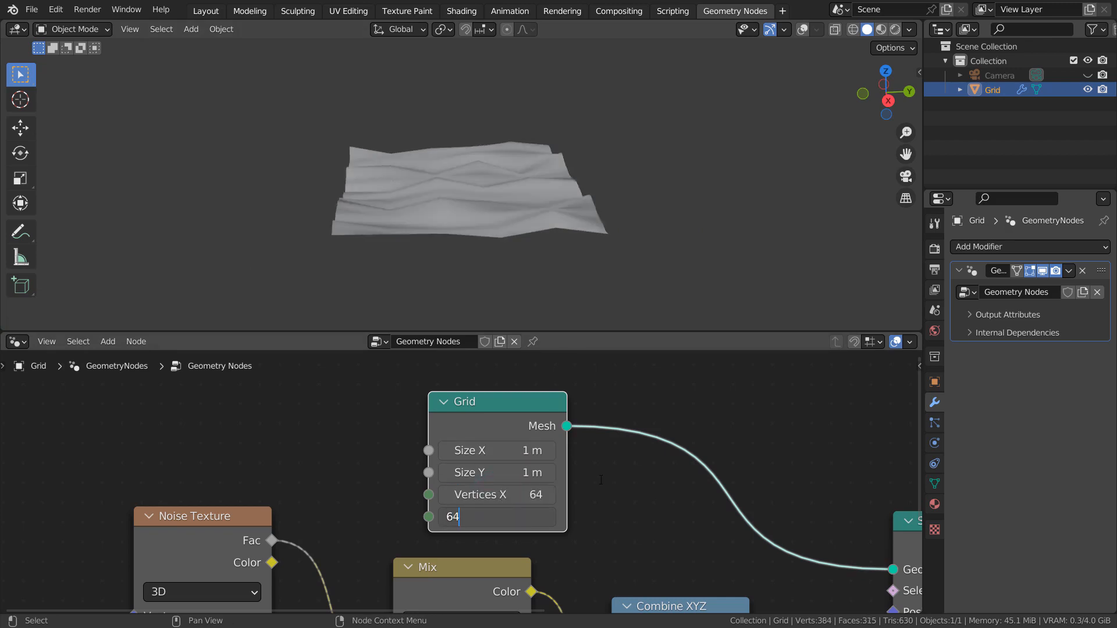
{"action": "type", "text": "64"}
{"action": "key", "text": "Return"}
{"action": "scroll", "coordinate": [542, 285], "scroll_direction": "up", "scroll_amount": 6}
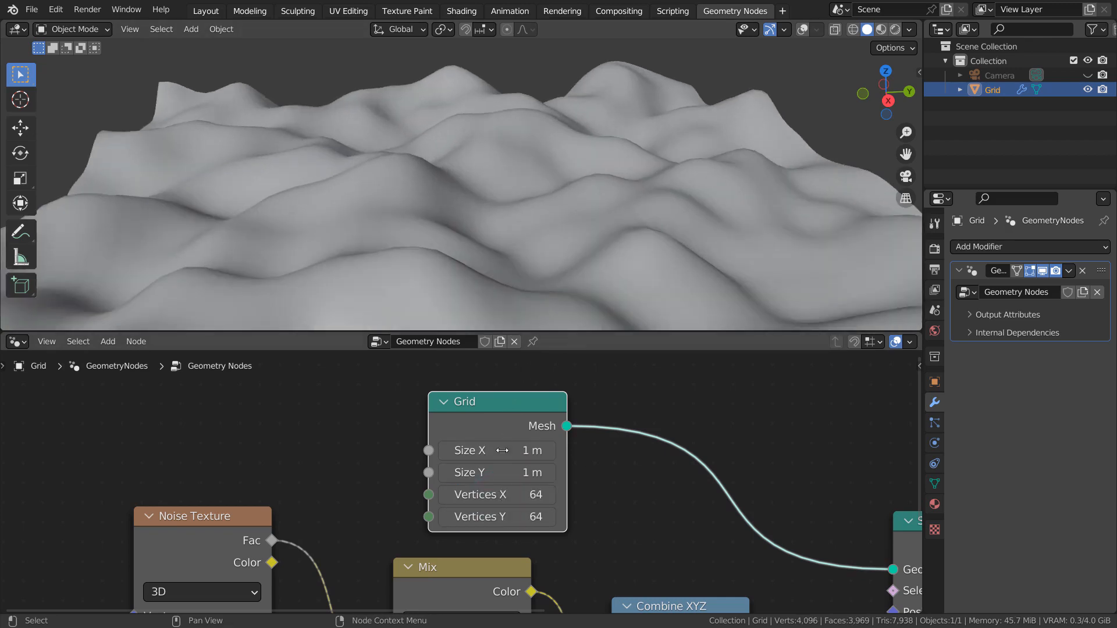
Set the Grid node's Vertices X and Vertices Y to 128.
{"action": "type", "text": "128"}
{"action": "key", "text": "Tab"}
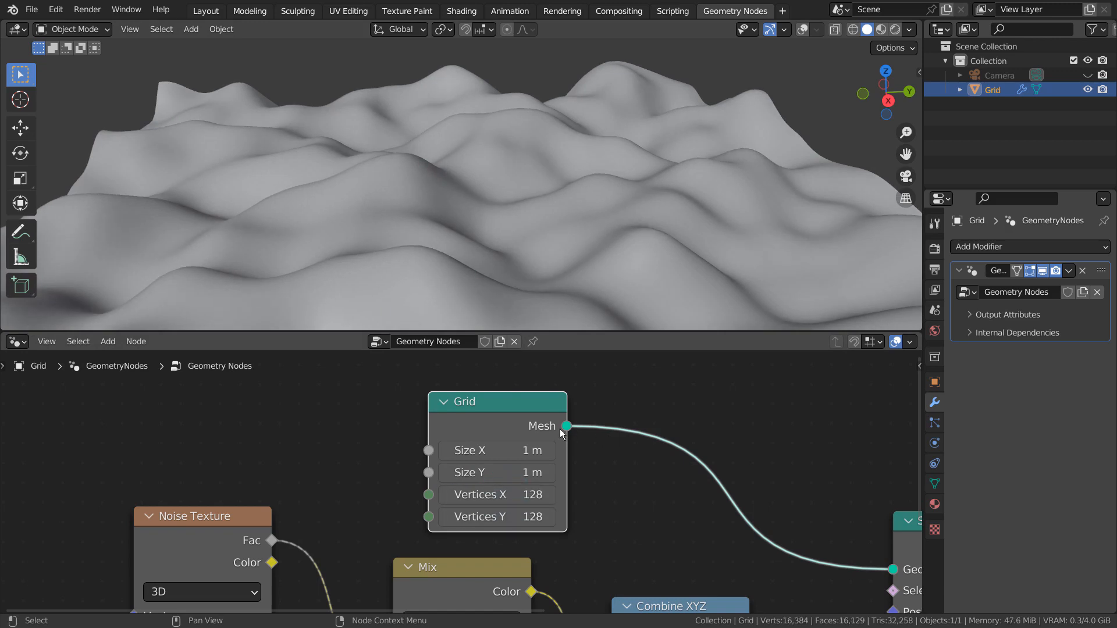
Enlarge the Grid node's Size X to 6.5 m and Size Y to 3.6 m and inspect the larger terrain.
{"action": "left_click_drag", "start_coordinate": [507, 451], "coordinate": [545, 455]}
{"action": "scroll", "coordinate": [511, 324], "scroll_direction": "down", "scroll_amount": 8}
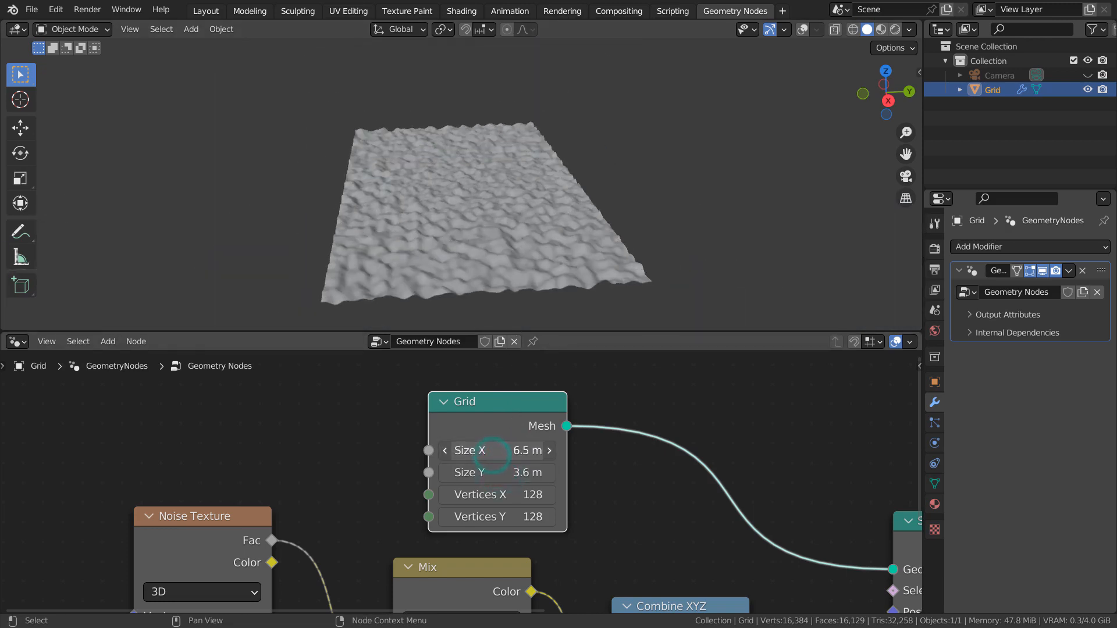
{"action": "scroll", "coordinate": [522, 292], "scroll_direction": "up", "scroll_amount": 6}
{"action": "middle_click_drag", "start_coordinate": [522, 292], "coordinate": [559, 277]}
{"action": "scroll", "coordinate": [524, 263], "scroll_direction": "up", "scroll_amount": 1}
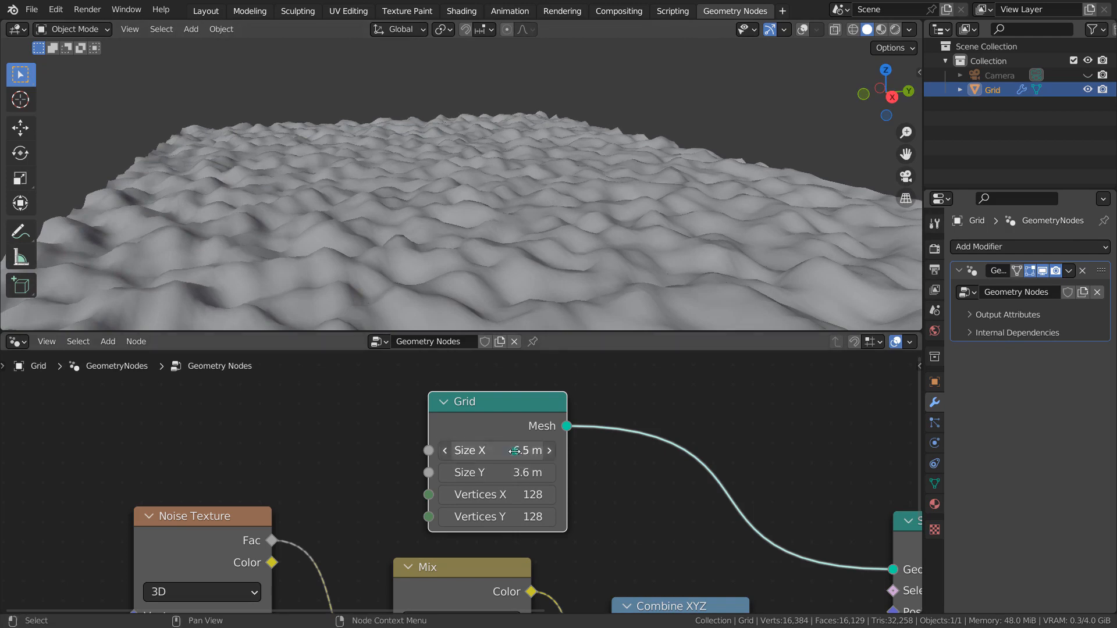
Set the Grid node's Size X and Size Y to 1 m.
{"action": "key", "text": "Tab"}
{"action": "type", "text": "1"}
{"action": "key", "text": "Return"}
Mute the Combine XYZ node, inspect the terrain's displacement in the 3D view, and unmute the node.
{"action": "middle_click_drag", "start_coordinate": [688, 487], "coordinate": [313, 317], "text": "shift"}
{"action": "middle_click_drag", "start_coordinate": [445, 554], "coordinate": [638, 515]}
{"action": "scroll", "coordinate": [638, 515], "scroll_direction": "up", "scroll_amount": 2}
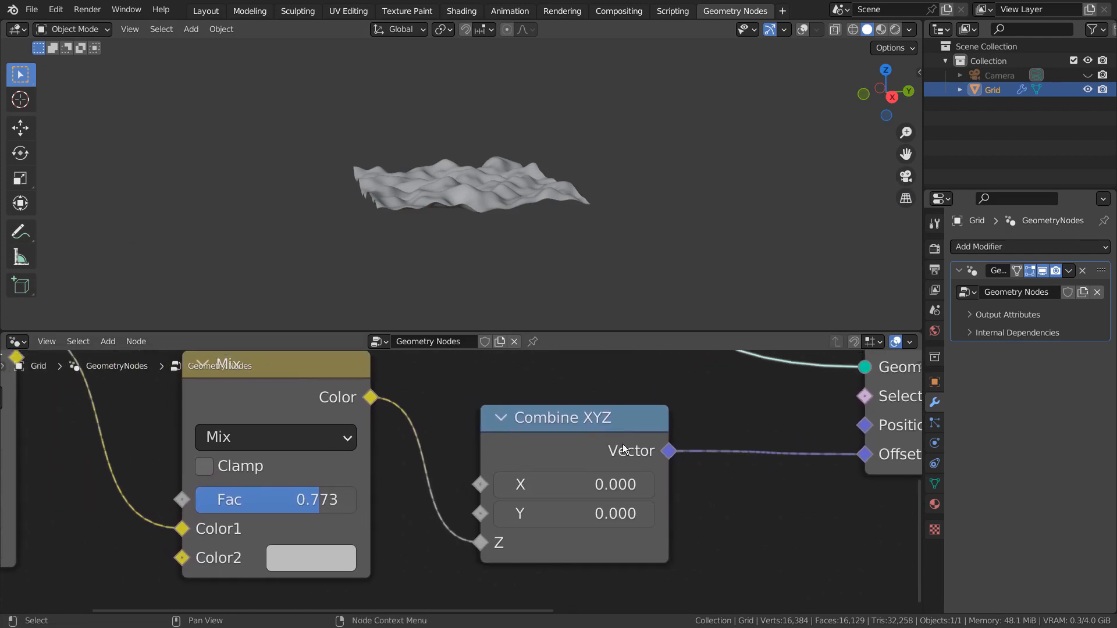
{"action": "left_click", "coordinate": [590, 424]}
{"action": "key", "text": "m"}
{"action": "middle_click_drag", "start_coordinate": [668, 176], "coordinate": [590, 218]}
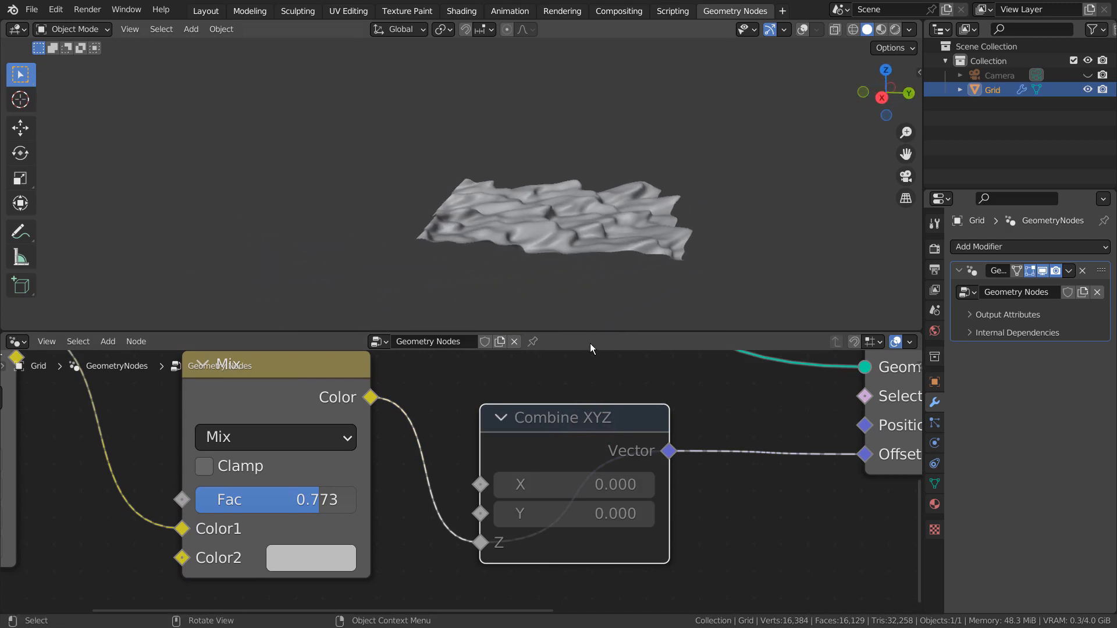
{"action": "left_click", "coordinate": [563, 417]}
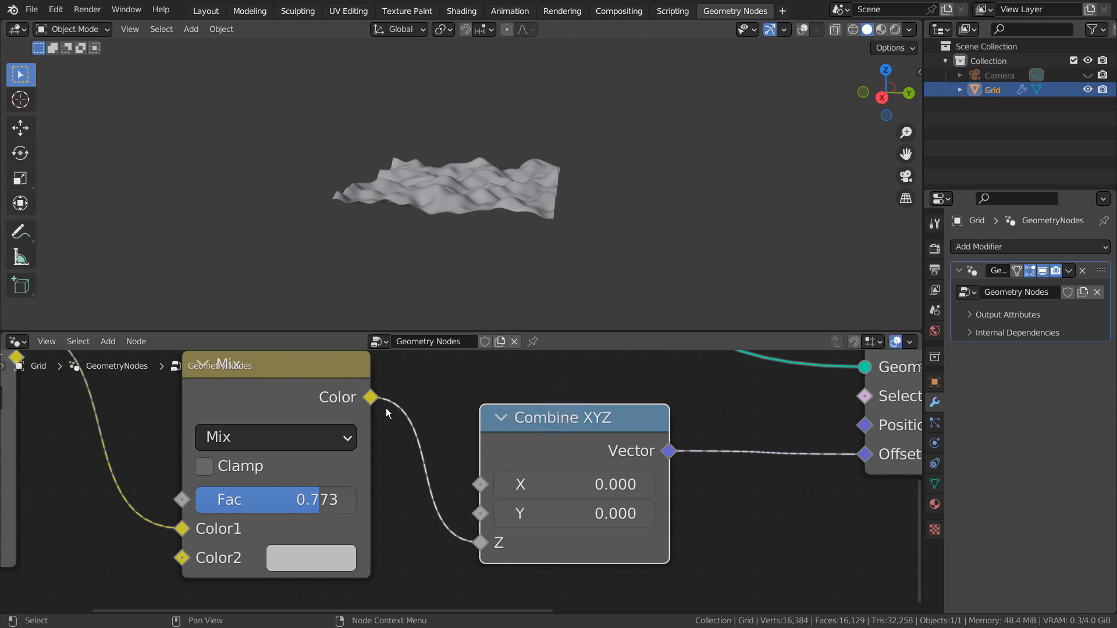
Connect the Mix node's Color output to the X and Y inputs of Combine XYZ and inspect the terrain.
{"action": "left_click_drag", "start_coordinate": [371, 397], "coordinate": [425, 430]}
{"action": "left_click_drag", "start_coordinate": [476, 507], "coordinate": [490, 484]}
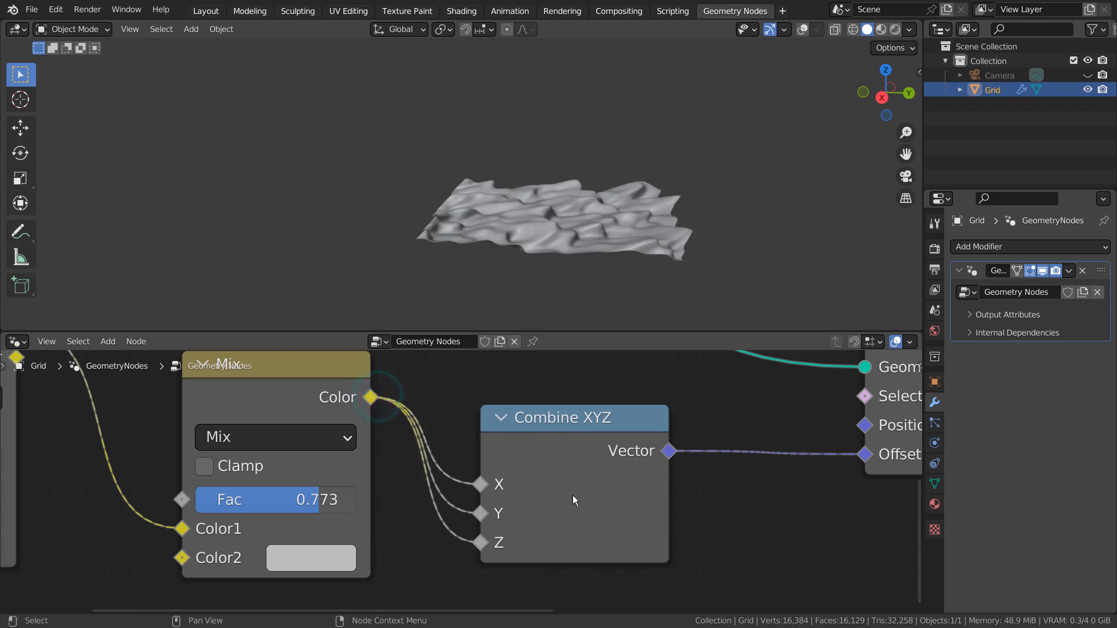
{"action": "mouse_move", "coordinate": [692, 245]}
{"action": "middle_mouse_down"}
{"action": "mouse_move", "coordinate": [724, 248]}
{"action": "mouse_move", "coordinate": [472, 263]}
{"action": "mouse_move", "coordinate": [713, 244]}
{"action": "middle_mouse_up"}
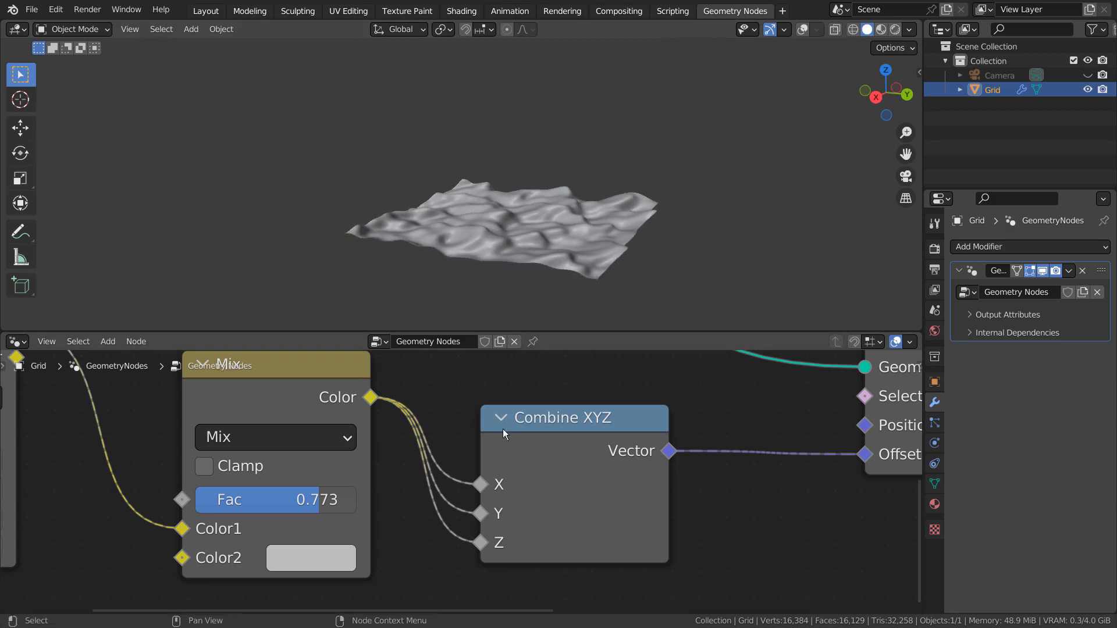
Disconnect the Mix color from the X and Y inputs of Combine XYZ, keeping only the Z link.
{"action": "left_click_drag", "start_coordinate": [481, 482], "coordinate": [458, 424]}
{"action": "left_click_drag", "start_coordinate": [483, 512], "coordinate": [458, 429]}
Lower the Mix node's Fac to 0.100 and inspect the taller terrain peaks up close.
{"action": "middle_click_drag", "start_coordinate": [458, 502], "coordinate": [728, 510]}
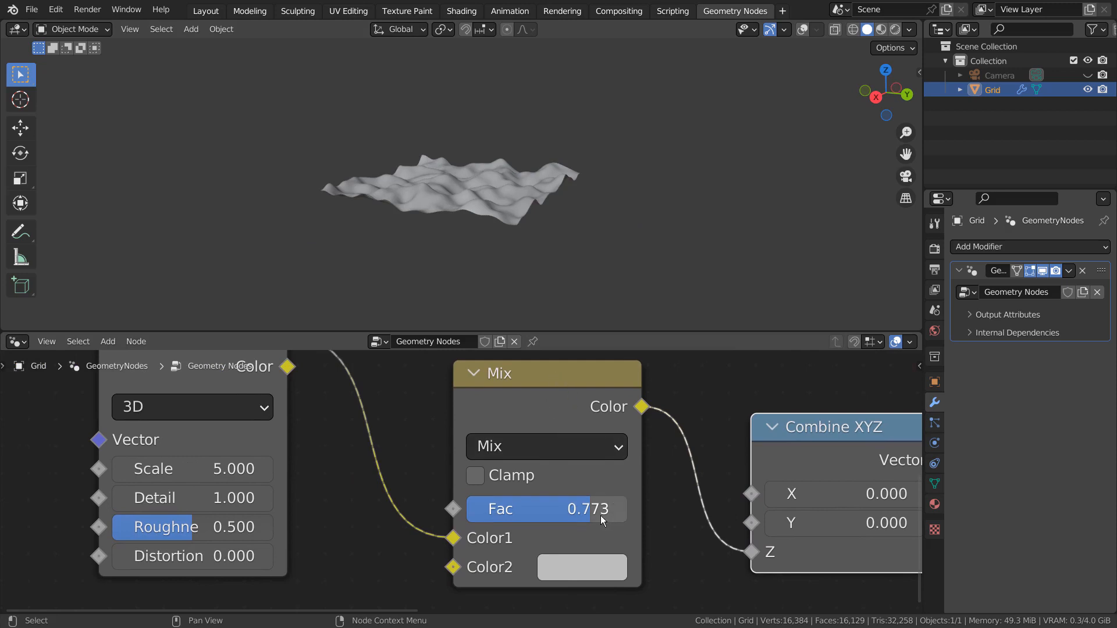
{"action": "middle_click_drag", "start_coordinate": [397, 449], "coordinate": [616, 531]}
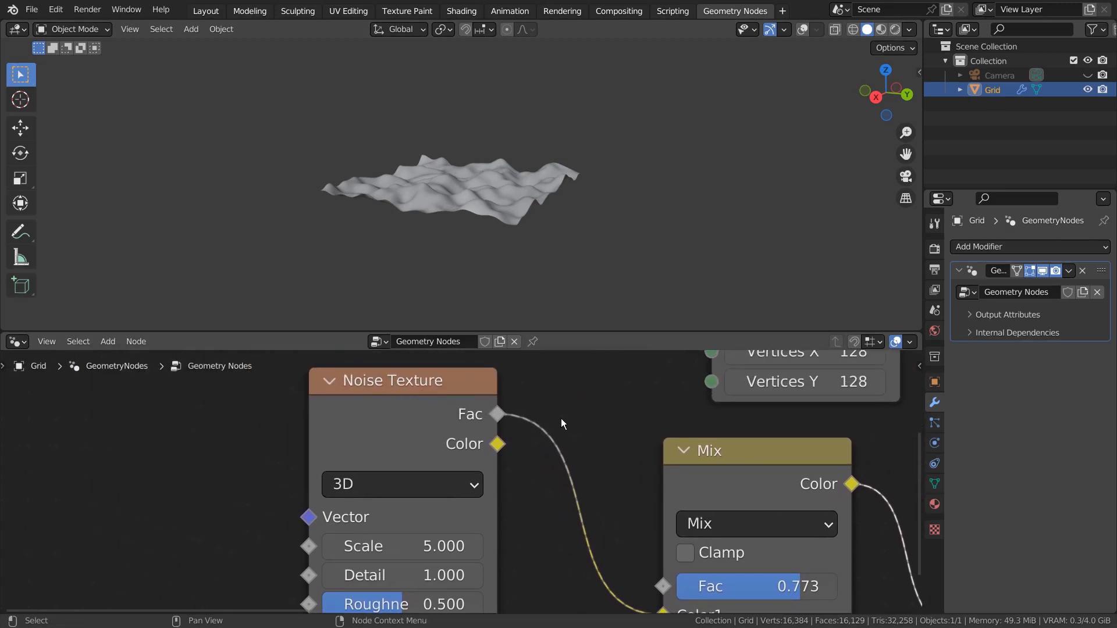
{"action": "middle_click_drag", "start_coordinate": [584, 447], "coordinate": [428, 369], "text": "shift"}
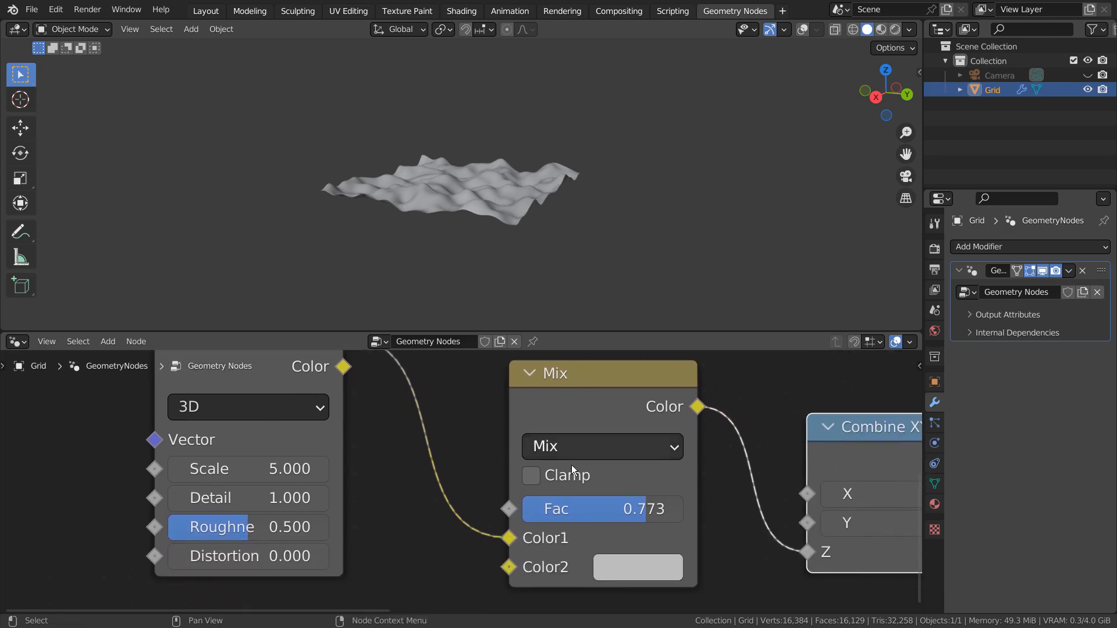
{"action": "left_click_drag", "start_coordinate": [630, 508], "coordinate": [527, 508]}
{"action": "middle_click_drag", "start_coordinate": [598, 307], "coordinate": [528, 301]}
{"action": "scroll", "coordinate": [626, 234], "scroll_direction": "up", "scroll_amount": 5}
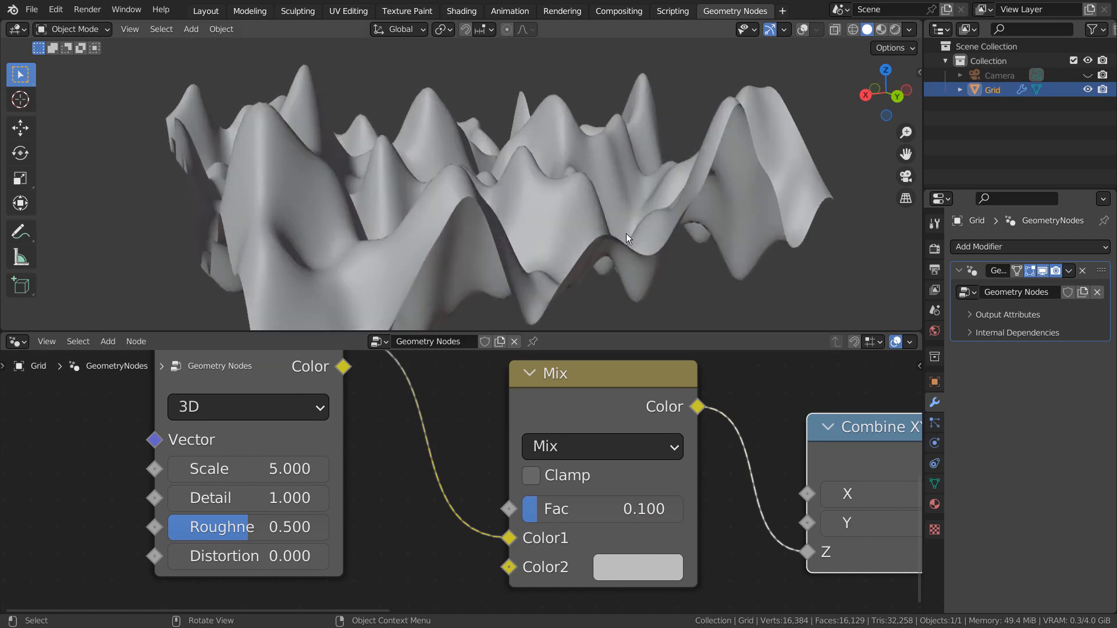
{"action": "middle_click_drag", "start_coordinate": [626, 234], "coordinate": [526, 204]}
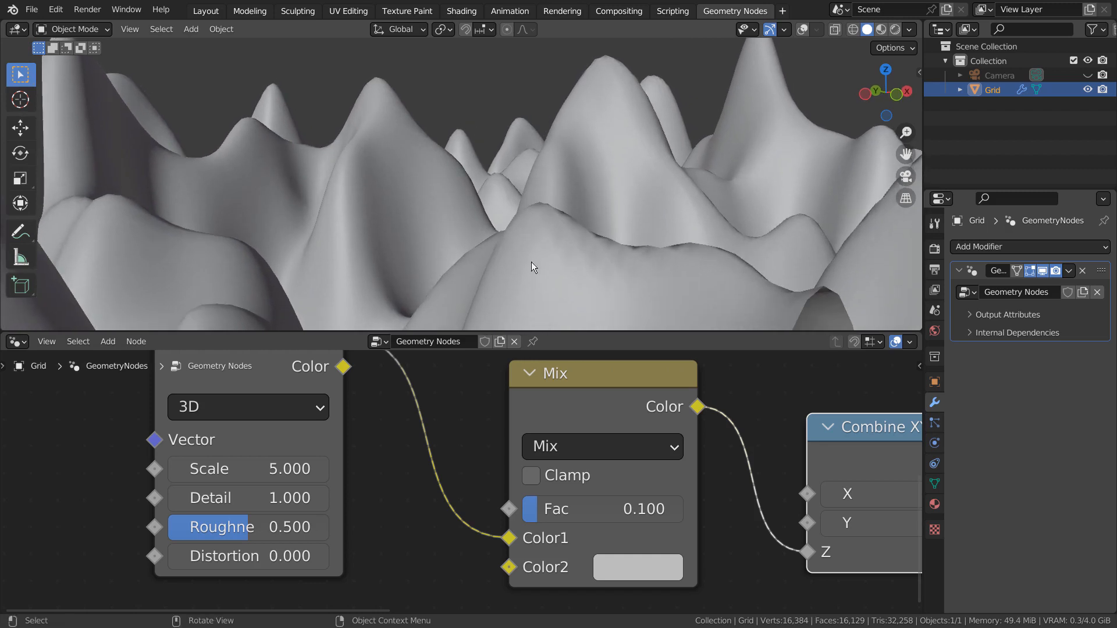
Set the Mix node's Fac to about 0.438 to flatten the terrain peaks.
{"action": "left_click_drag", "start_coordinate": [628, 510], "coordinate": [679, 510]}
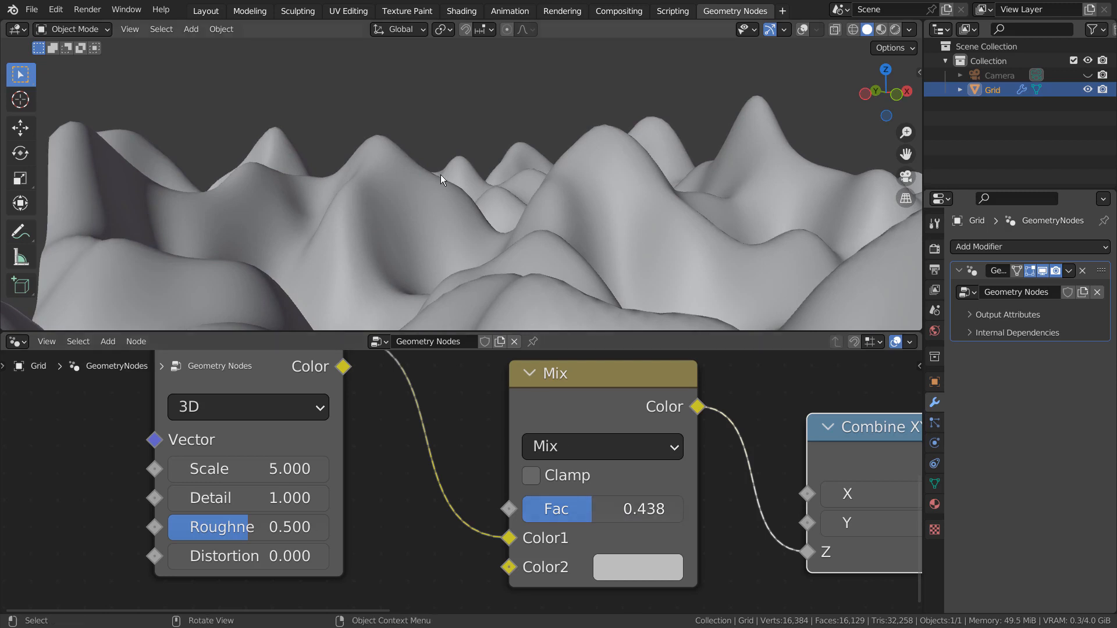
{"action": "middle_click_drag", "start_coordinate": [373, 442], "coordinate": [595, 502], "text": "shift"}
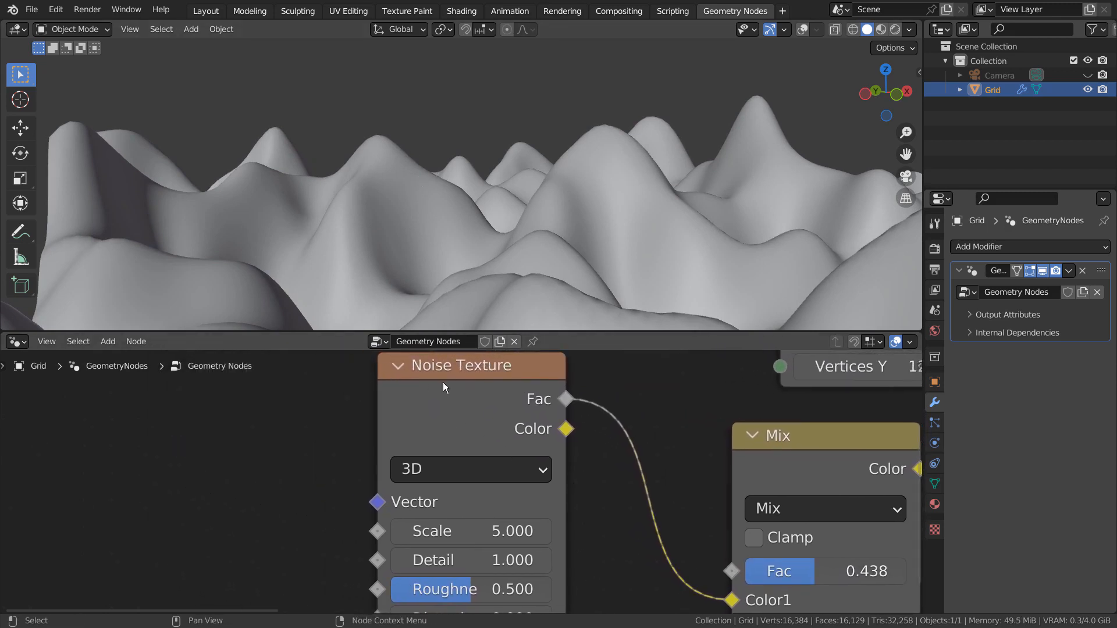
{"action": "middle_click_drag", "start_coordinate": [618, 563], "coordinate": [659, 506], "text": "shift"}
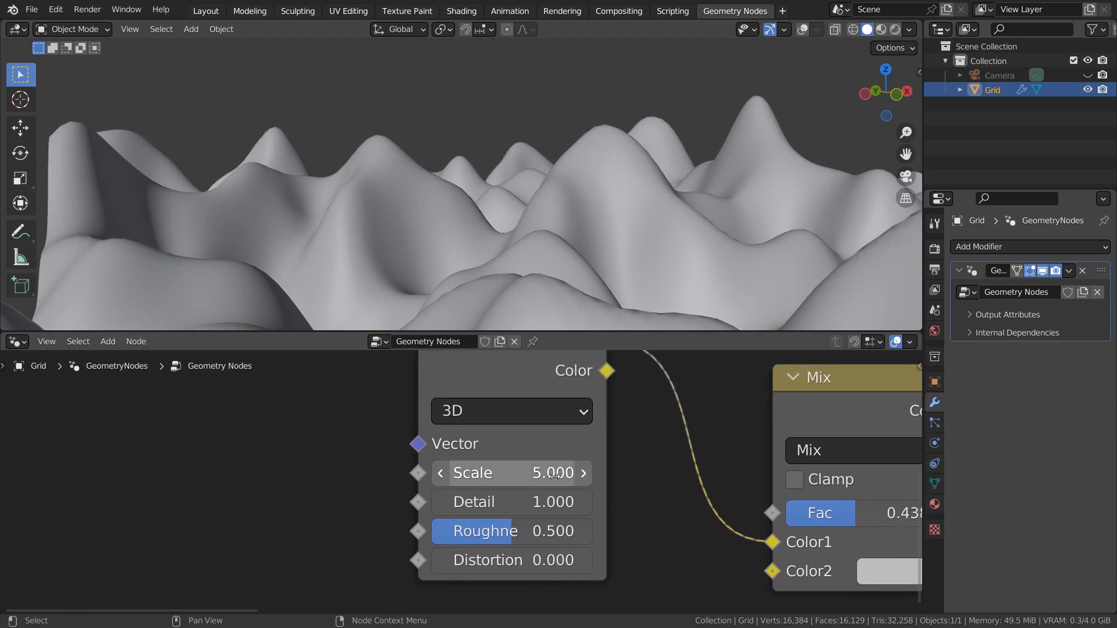
Raise the Noise Texture's Scale to 51.300 to inspect the dense spikes up close, and bring it back down to 6.400.
{"action": "mouse_move", "coordinate": [541, 474]}
{"action": "left_mouse_down"}
{"action": "mouse_move", "coordinate": [512, 474]}
{"action": "mouse_move", "coordinate": [540, 474]}
{"action": "left_mouse_up"}
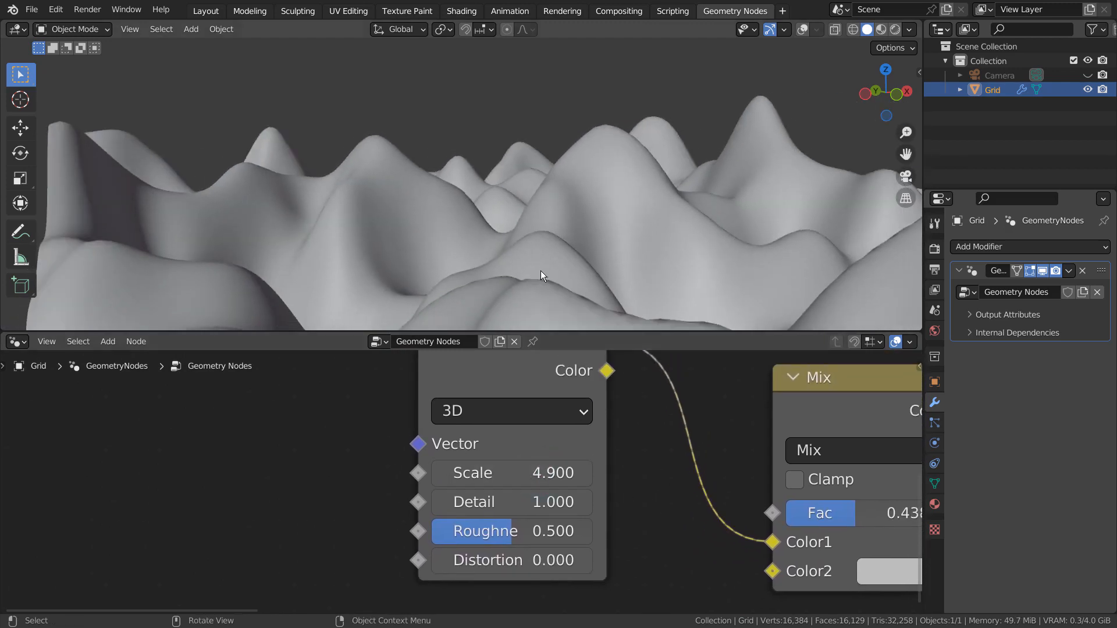
{"action": "scroll", "coordinate": [543, 270], "scroll_direction": "down", "scroll_amount": 5}
{"action": "middle_click_drag", "start_coordinate": [542, 270], "coordinate": [511, 412]}
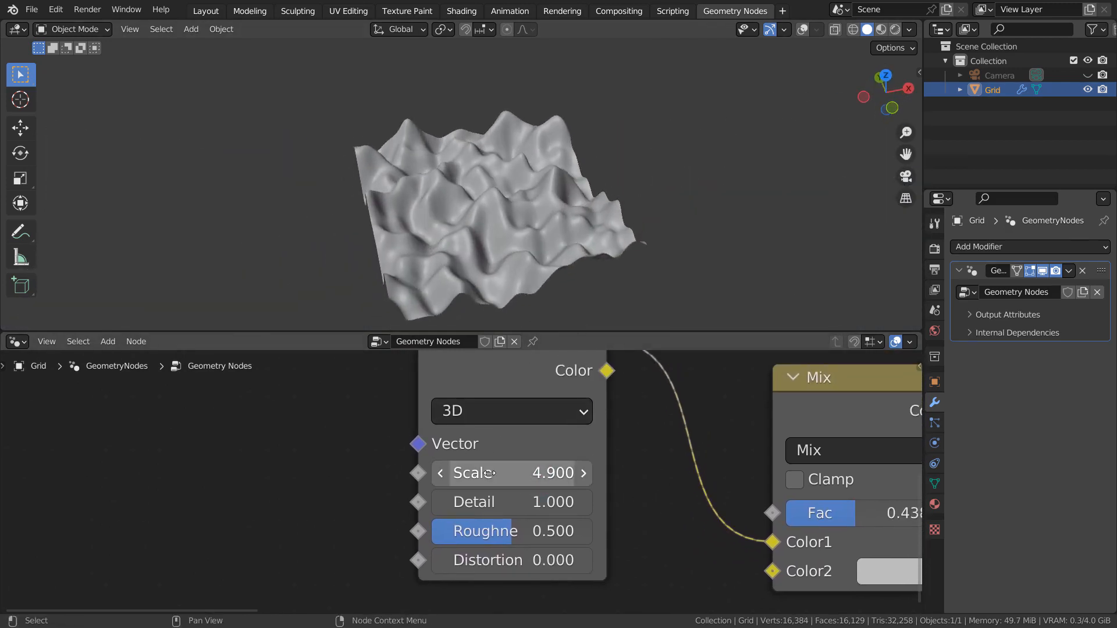
{"action": "left_click_drag", "start_coordinate": [490, 473], "coordinate": [629, 473]}
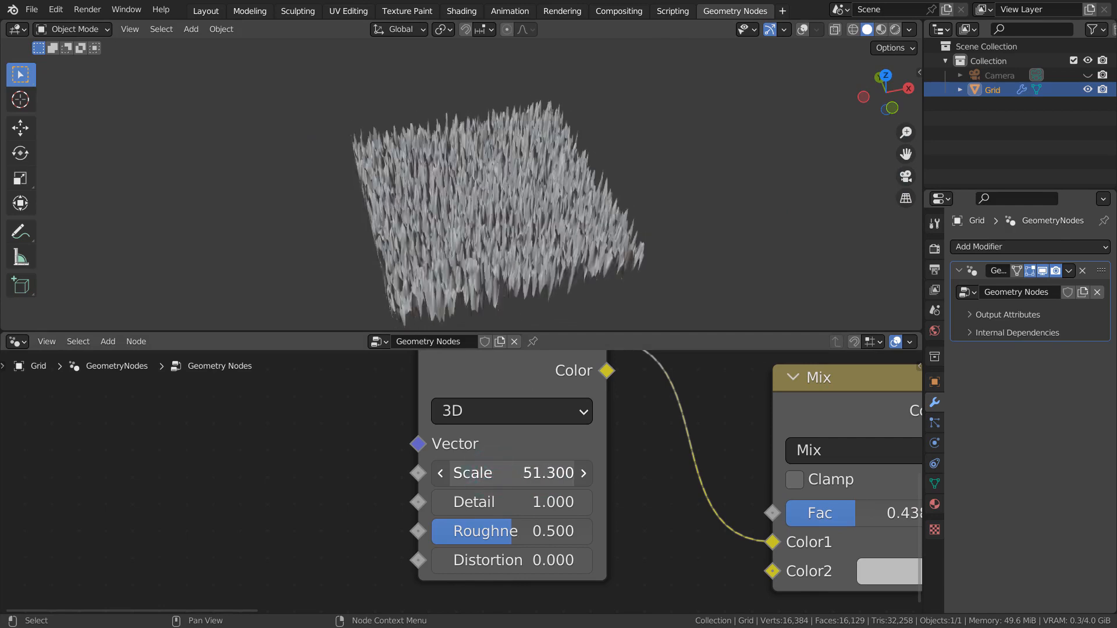
{"action": "middle_click_drag", "start_coordinate": [571, 235], "coordinate": [535, 179]}
{"action": "scroll", "coordinate": [543, 180], "scroll_direction": "up", "scroll_amount": 5}
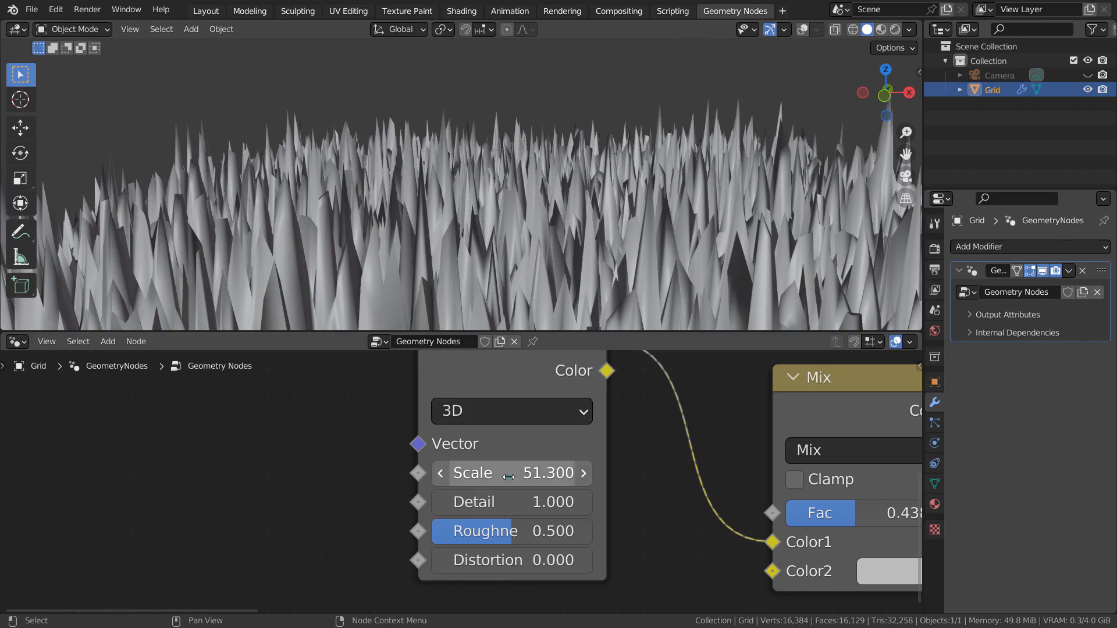
{"action": "left_click_drag", "start_coordinate": [510, 473], "coordinate": [462, 502]}
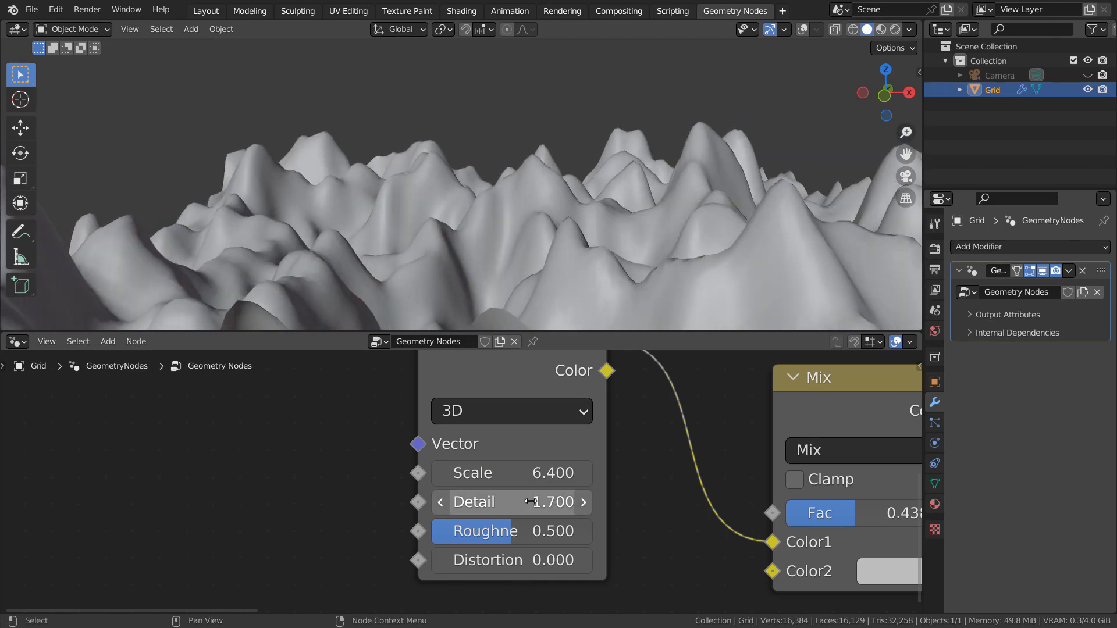
Try a higher Detail such as 1.700 and a different Distortion on the Noise Texture, undoing each change.
{"action": "left_click_drag", "start_coordinate": [559, 502], "coordinate": [444, 529]}
{"action": "key", "text": "ctrl+z"}
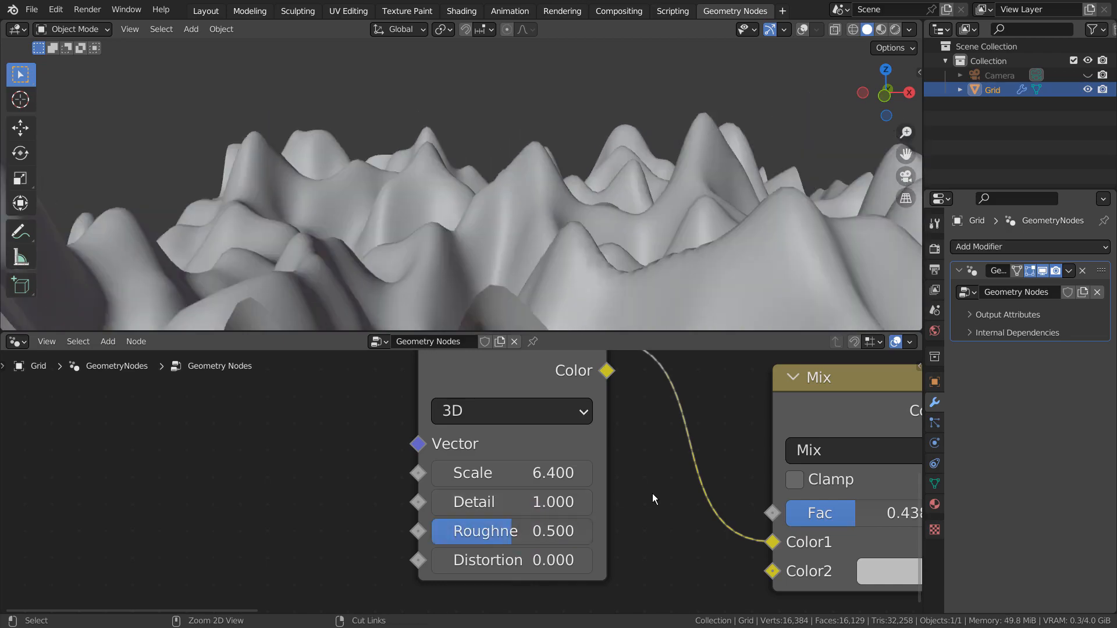
{"action": "left_click_drag", "start_coordinate": [512, 561], "coordinate": [575, 560]}
{"action": "key", "text": "ctrl+z"}
Maximize the 3D viewport and display the terrain in wireframe shading to examine its mesh.
{"action": "scroll", "coordinate": [687, 443], "scroll_direction": "down", "scroll_amount": 3}
{"action": "scroll", "coordinate": [703, 162], "scroll_direction": "down", "scroll_amount": 4}
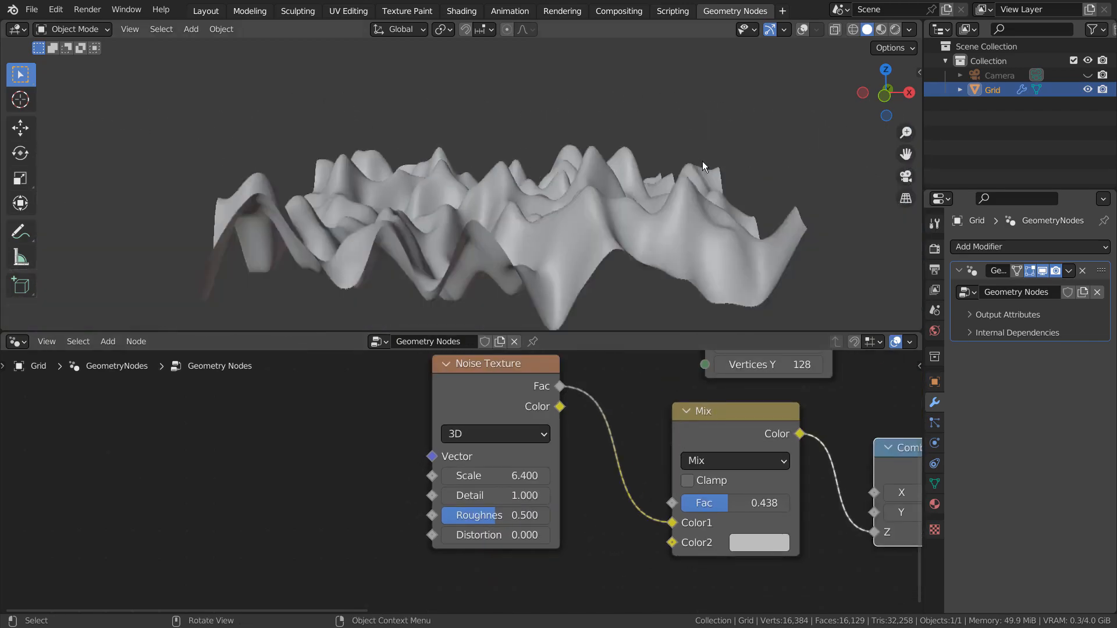
{"action": "middle_click_drag", "start_coordinate": [704, 190], "coordinate": [703, 240]}
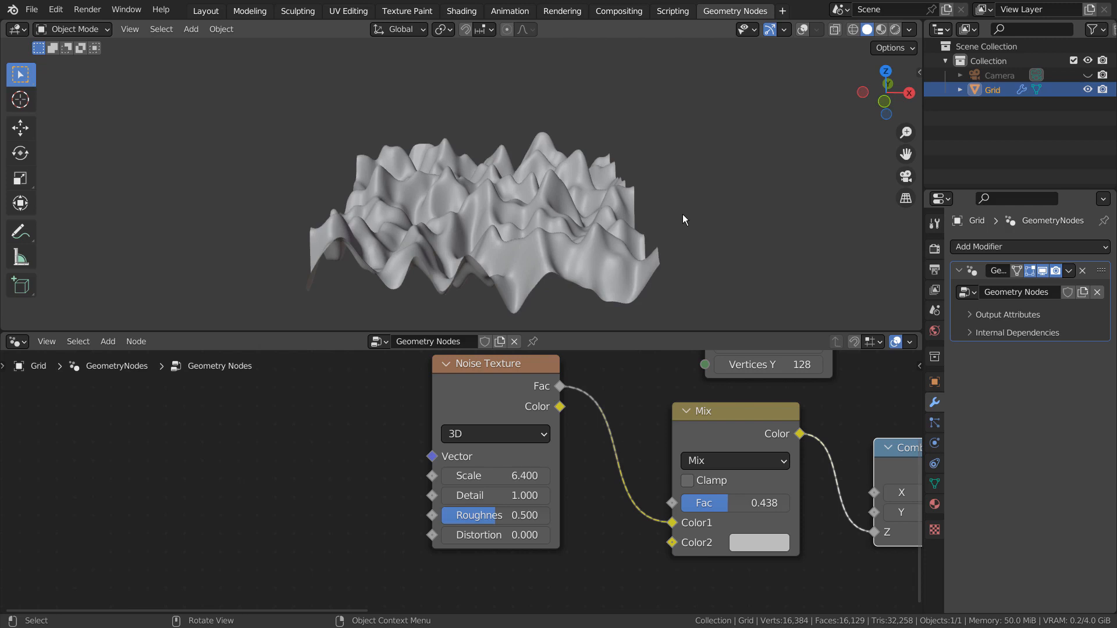
{"action": "key", "text": "ctrl+space"}
{"action": "scroll", "coordinate": [775, 353], "scroll_direction": "up", "scroll_amount": 5}
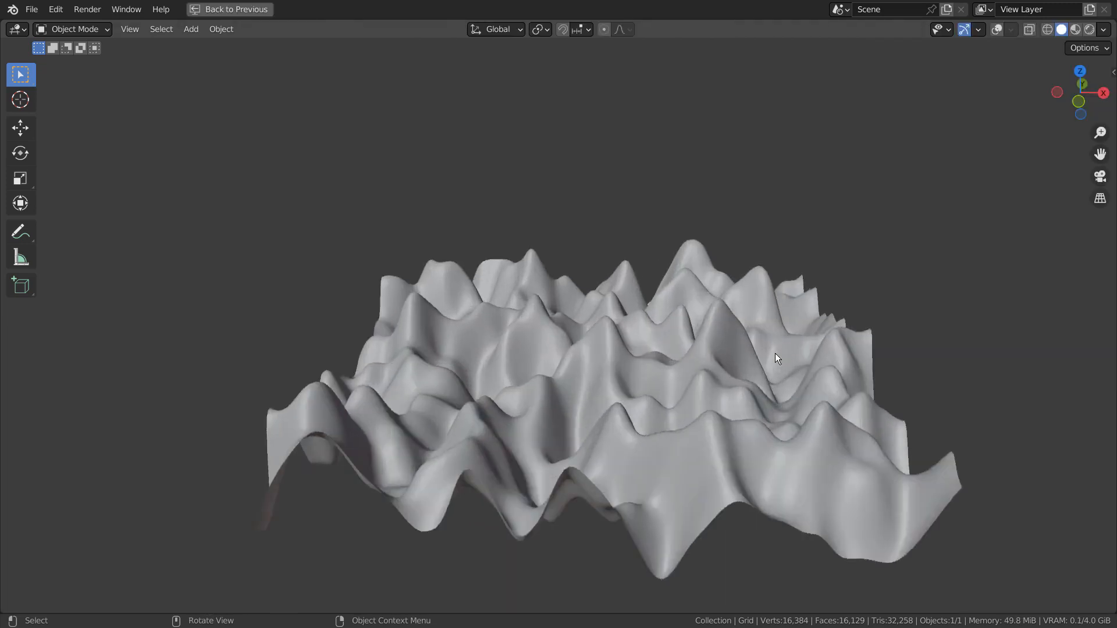
{"action": "middle_click_drag", "start_coordinate": [804, 359], "coordinate": [675, 329]}
{"action": "left_click", "coordinate": [1047, 30]}
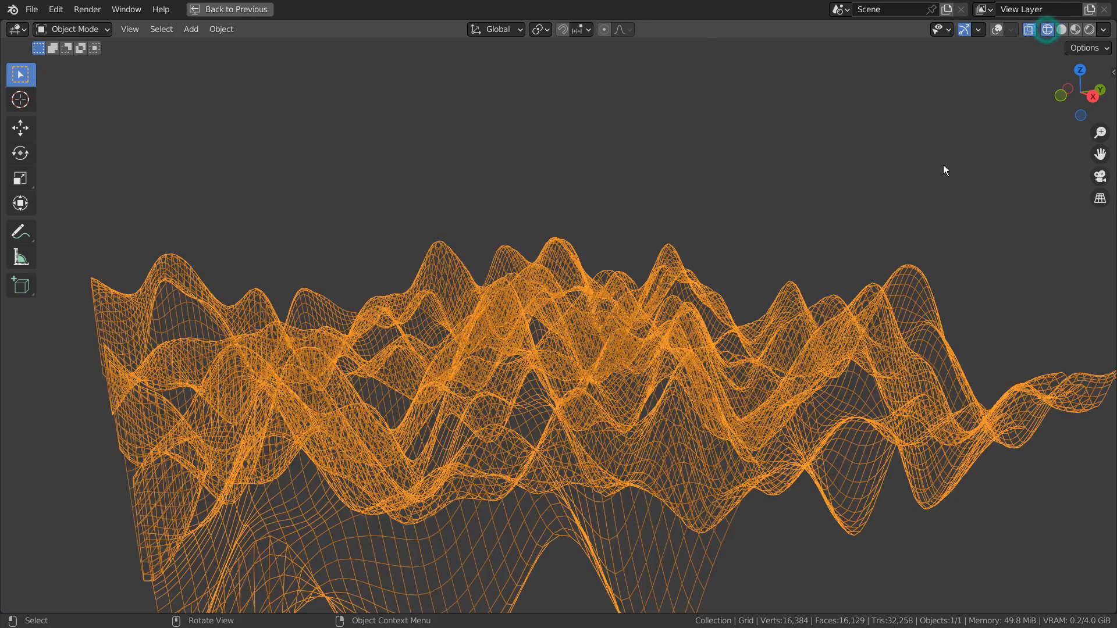